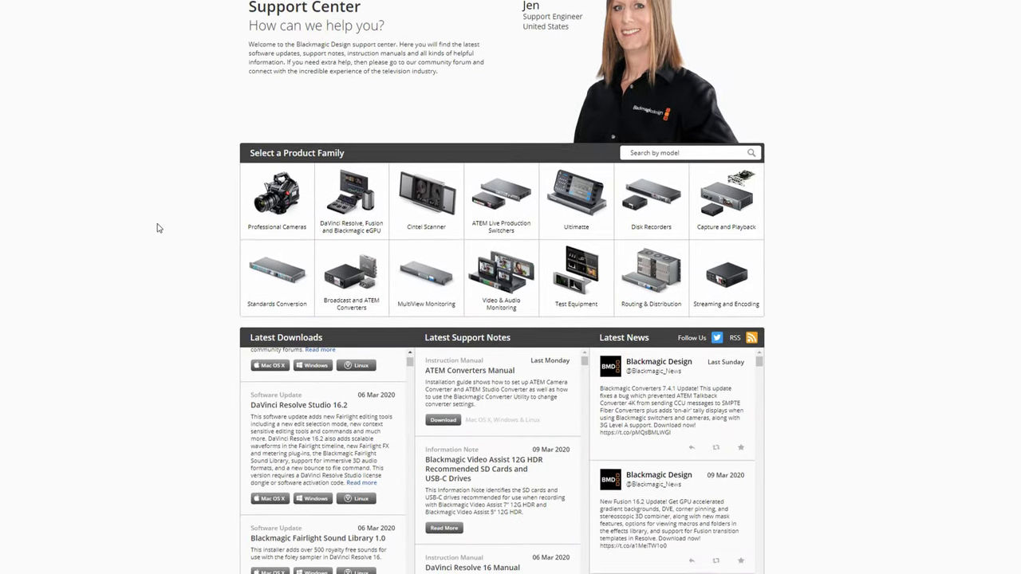
# Scroll the Latest Downloads list to find Fairlight Sound Library 1.0.
pyautogui.scroll(-2, 330, 285)
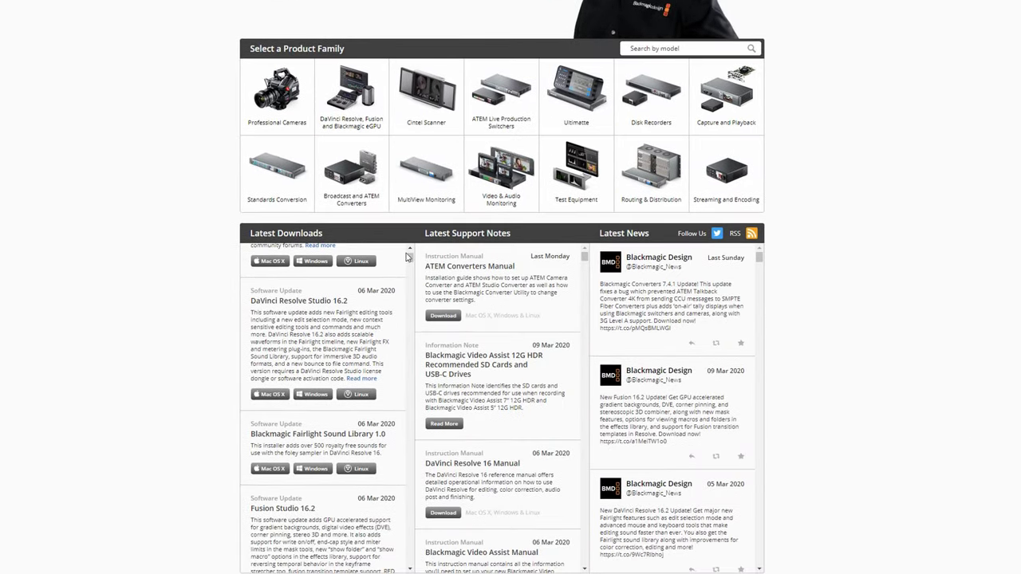
pyautogui.scroll(3, 410, 261)
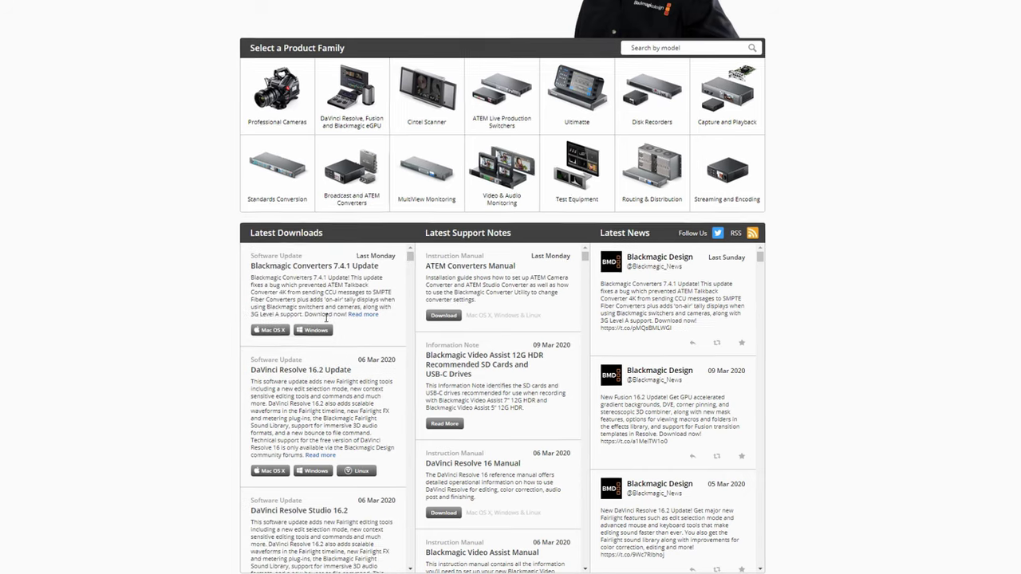
pyautogui.scroll(-1, 364, 312)
pyautogui.scroll(-2, 512, 206)
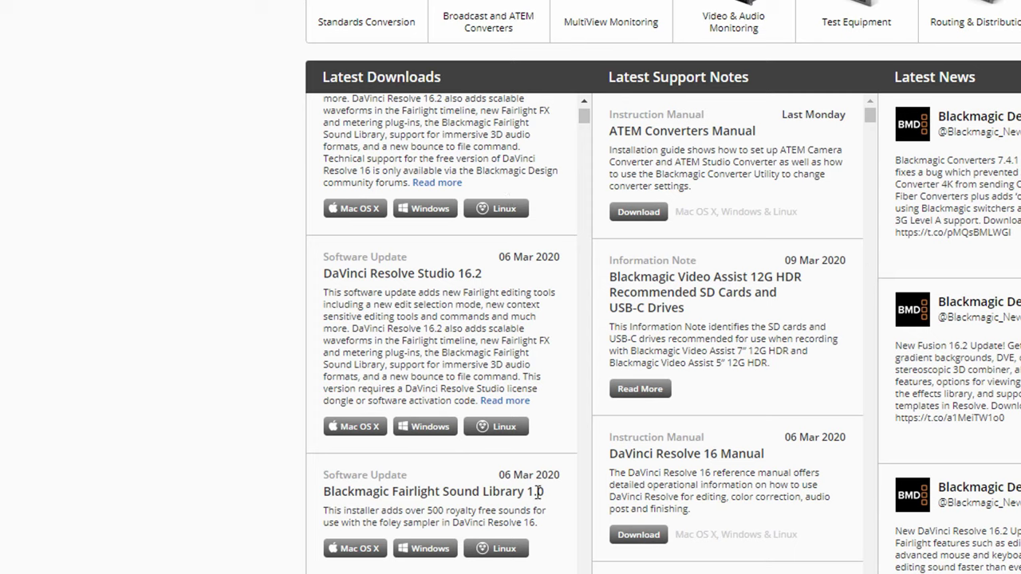
pyautogui.moveTo(504, 477); pyautogui.dragTo(561, 484)
pyautogui.click(561, 483)
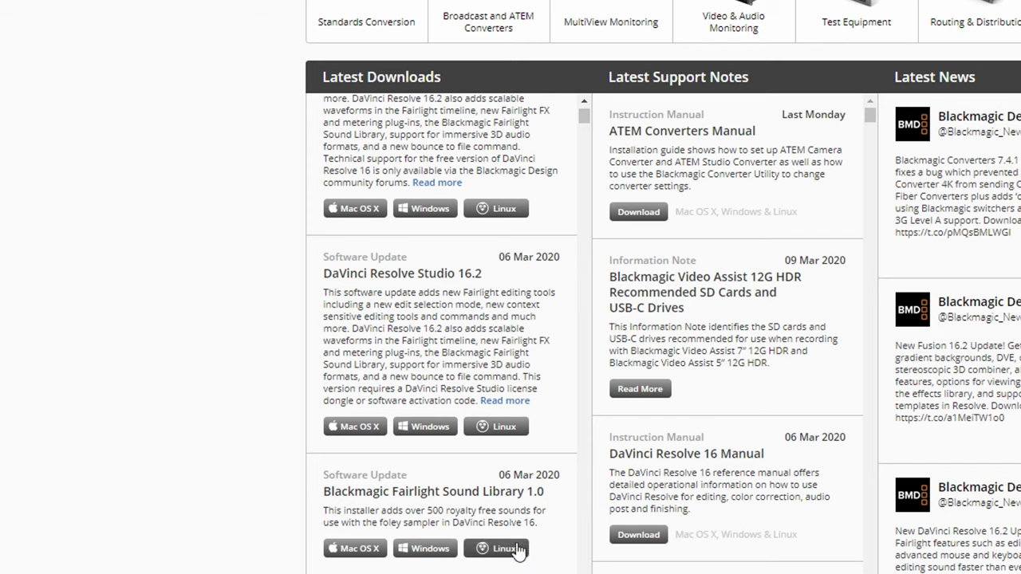
# Choose the Windows version, agree to the license terms, and register to download.
pyautogui.click(427, 550)
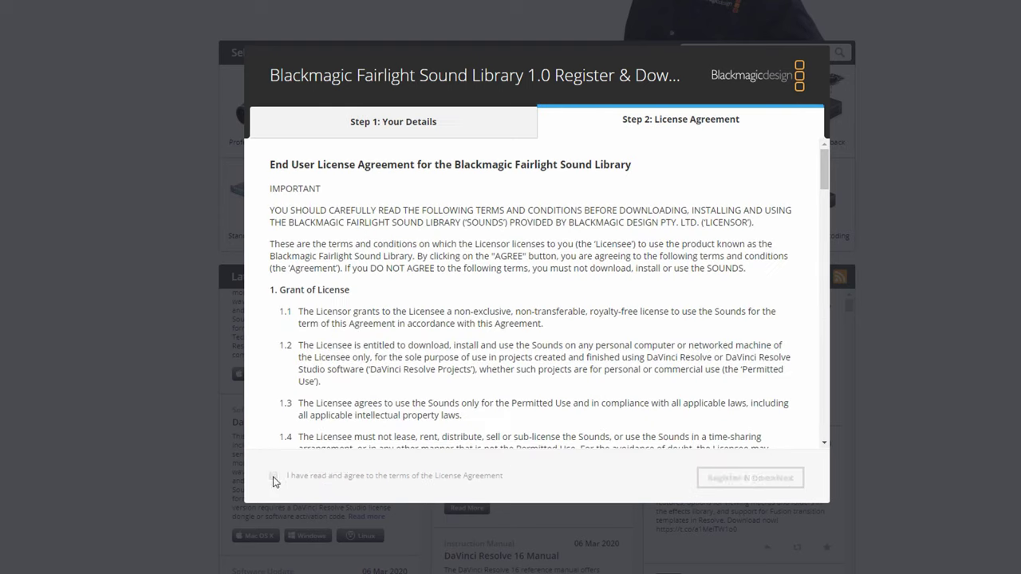
pyautogui.click(323, 476)
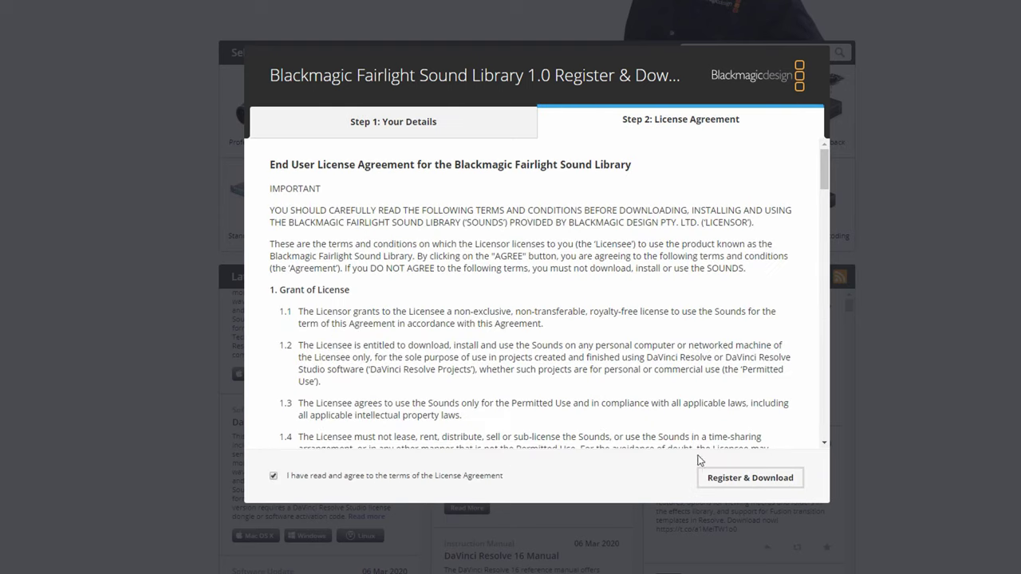
pyautogui.click(743, 478)
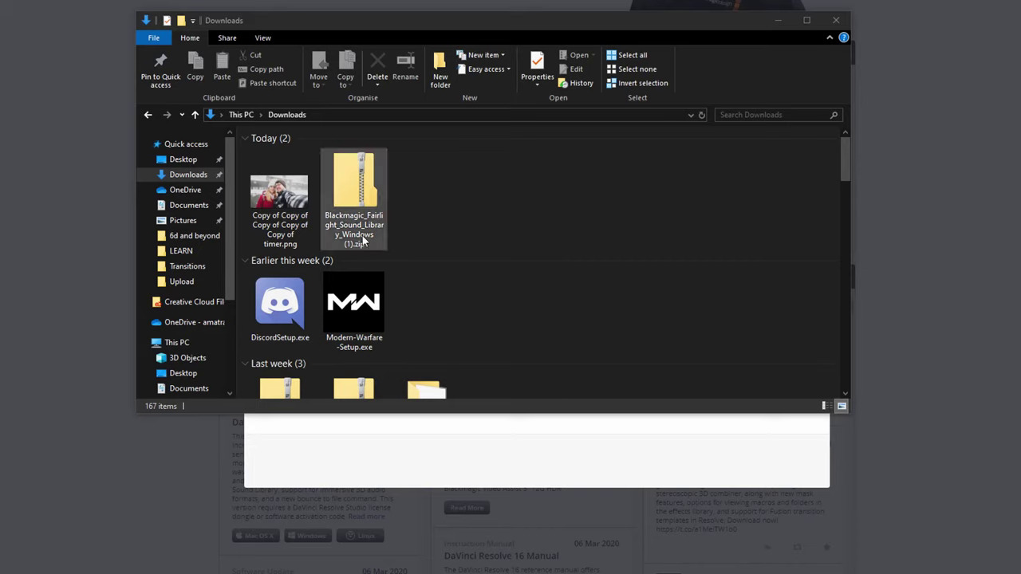
# Extract the Fairlight zip with Extract All and run the setup file from the extracted folder.
pyautogui.rightClick(360, 196)
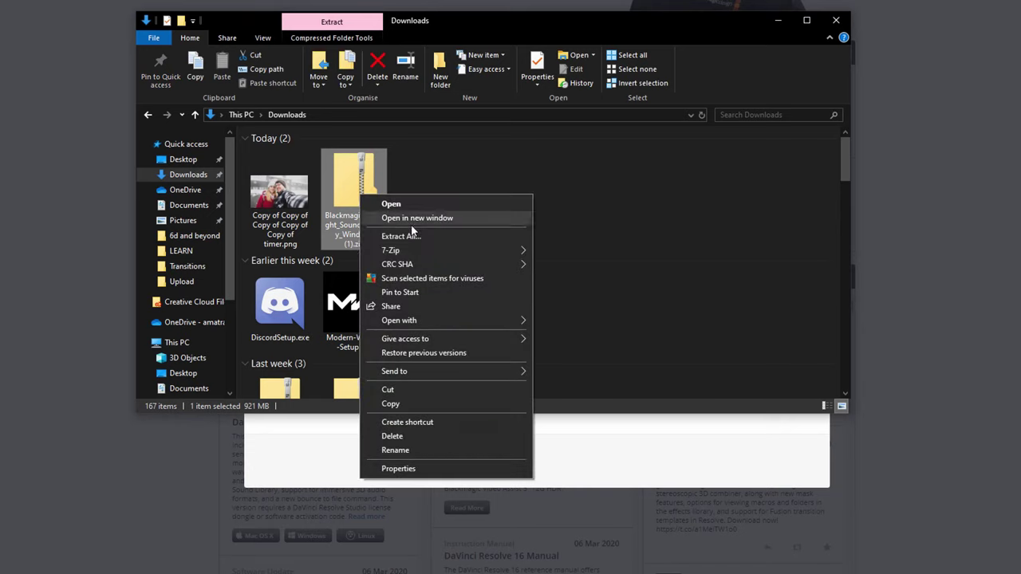
pyautogui.click(417, 235)
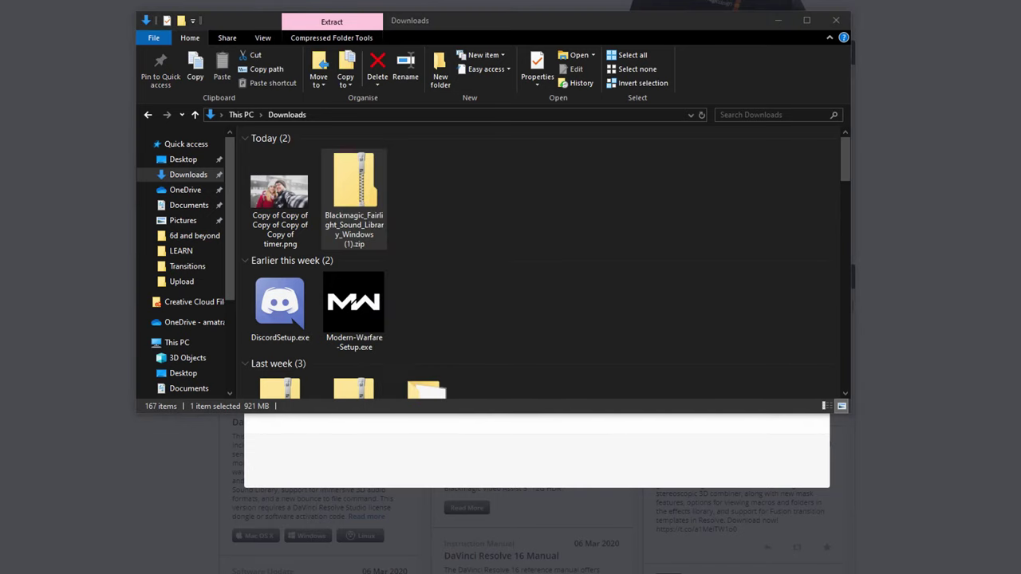
pyautogui.doubleClick(320, 155)
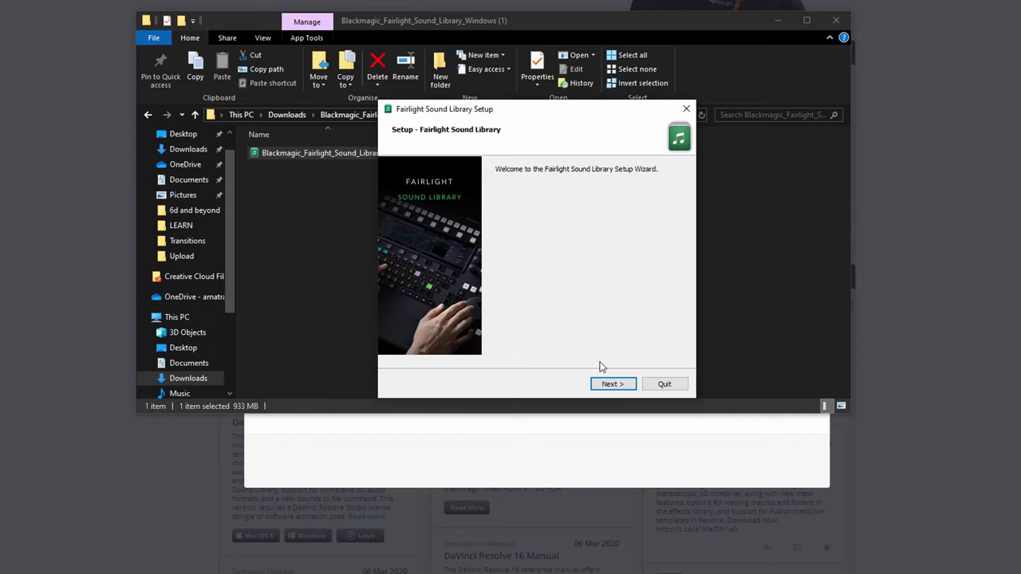
# Install Fairlight Sound Library to the default folder after accepting the license agreement.
pyautogui.click(611, 384)
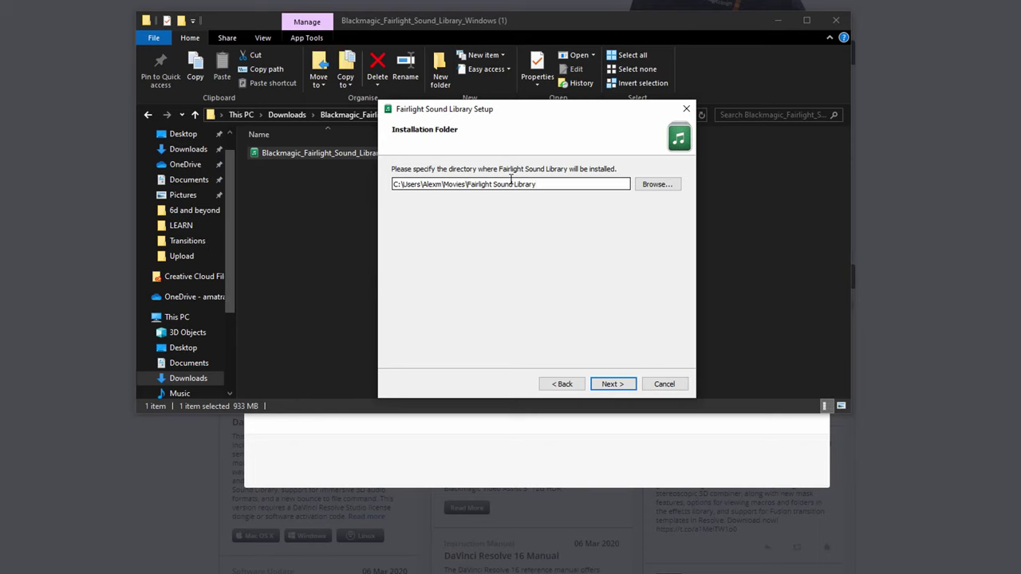
pyautogui.click(612, 384)
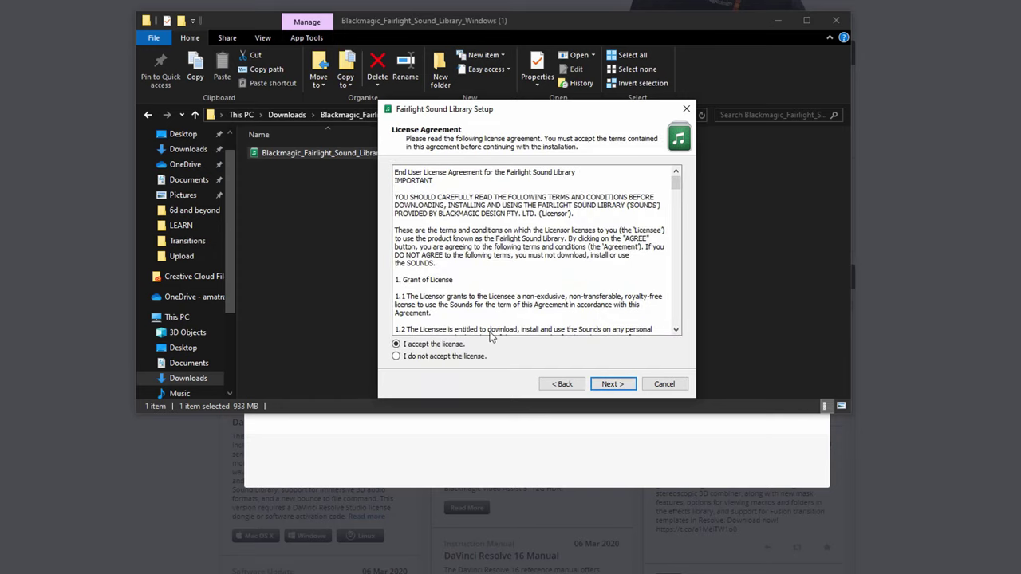
pyautogui.click(610, 382)
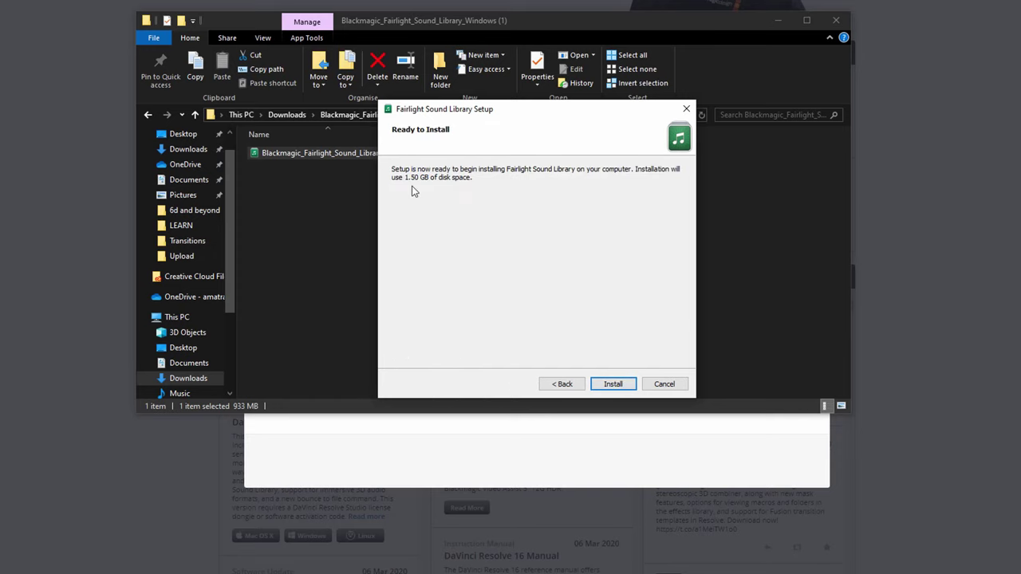
pyautogui.click(612, 383)
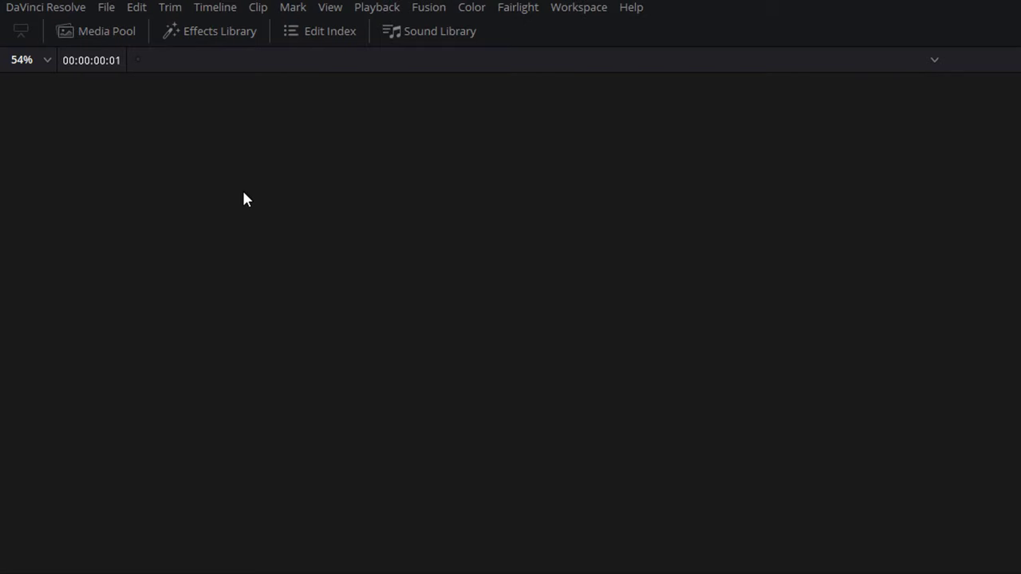
# Switch the Sound Library database to Fairlight Sound Library, ready to search.
pyautogui.click(434, 34)
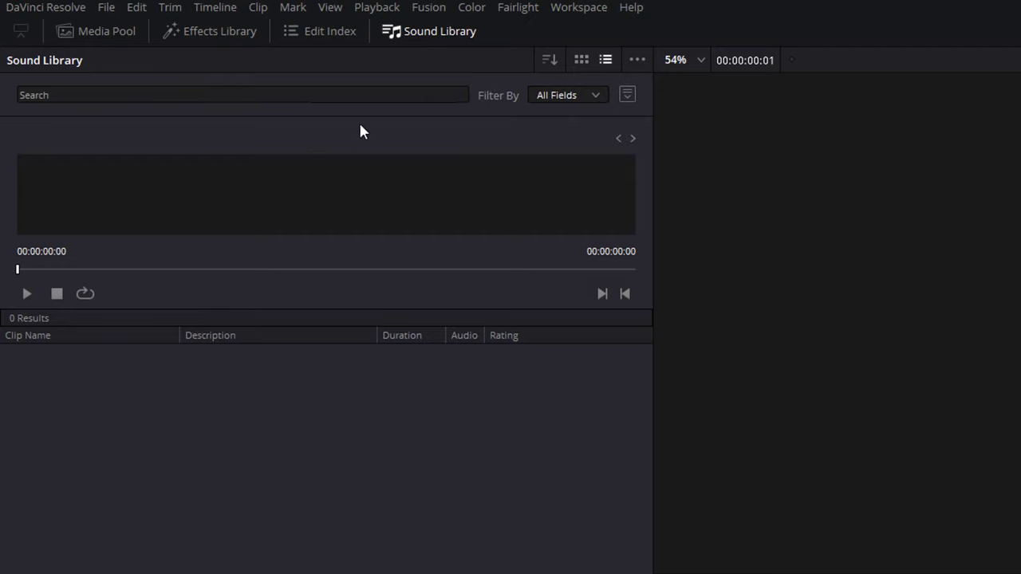
pyautogui.click(627, 96)
pyautogui.click(596, 122)
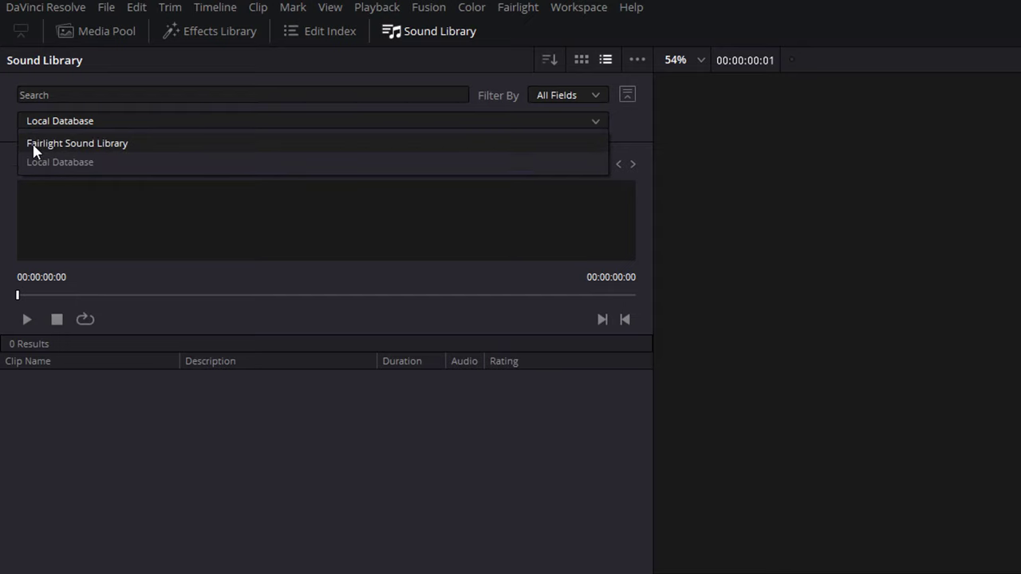
pyautogui.click(110, 145)
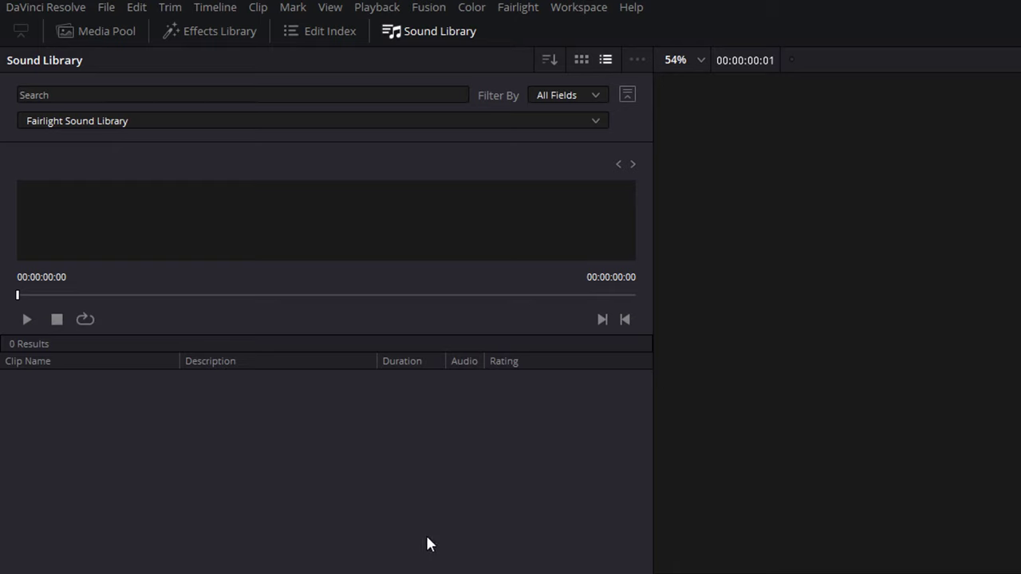
pyautogui.click(85, 97)
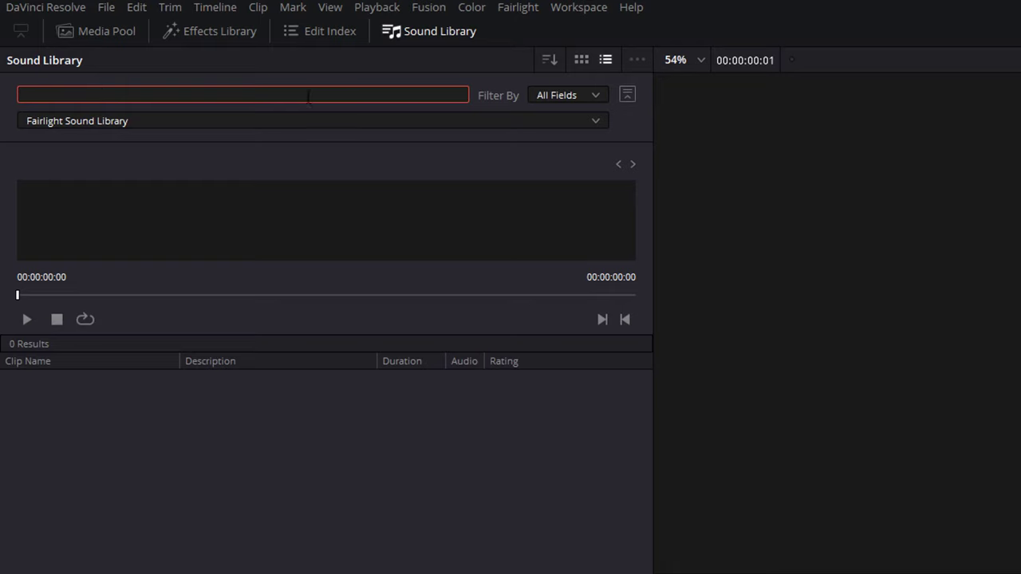
# Search '***' to list all 515 clips, then preview BF FG.M and Butterfly Knife Open.M.
pyautogui.write('***')
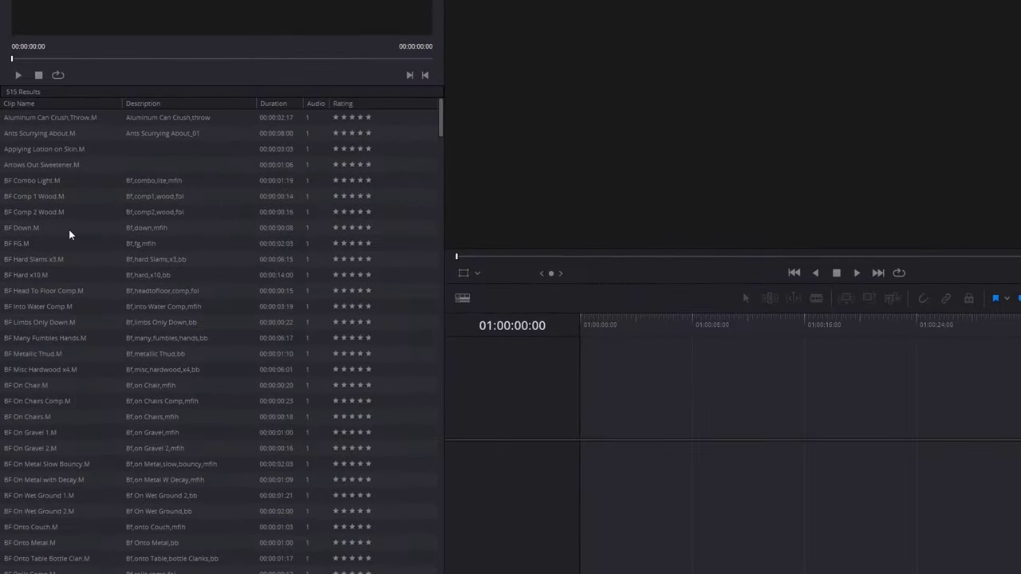
pyautogui.click(59, 245)
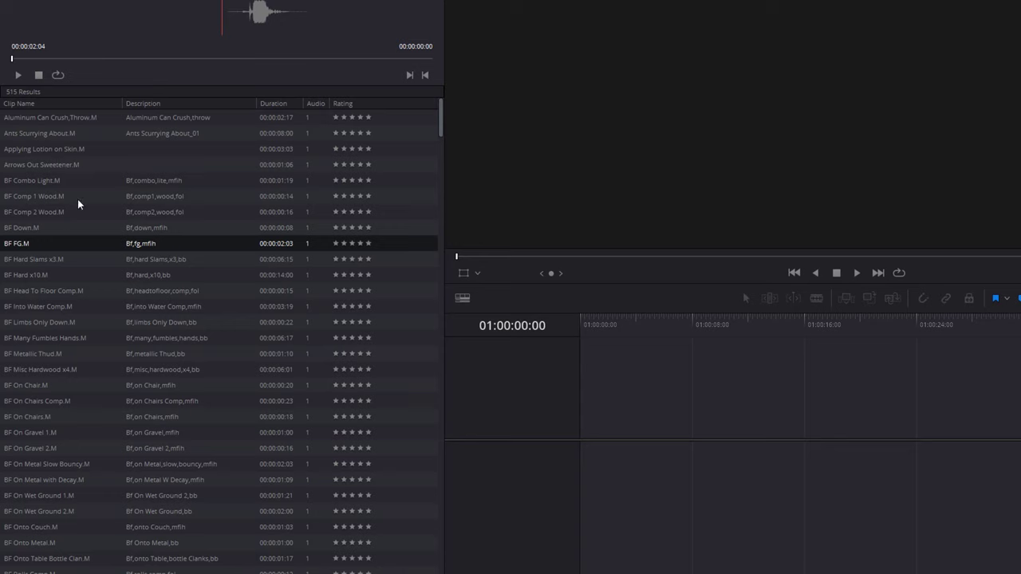
pyautogui.scroll(-15, 68, 230)
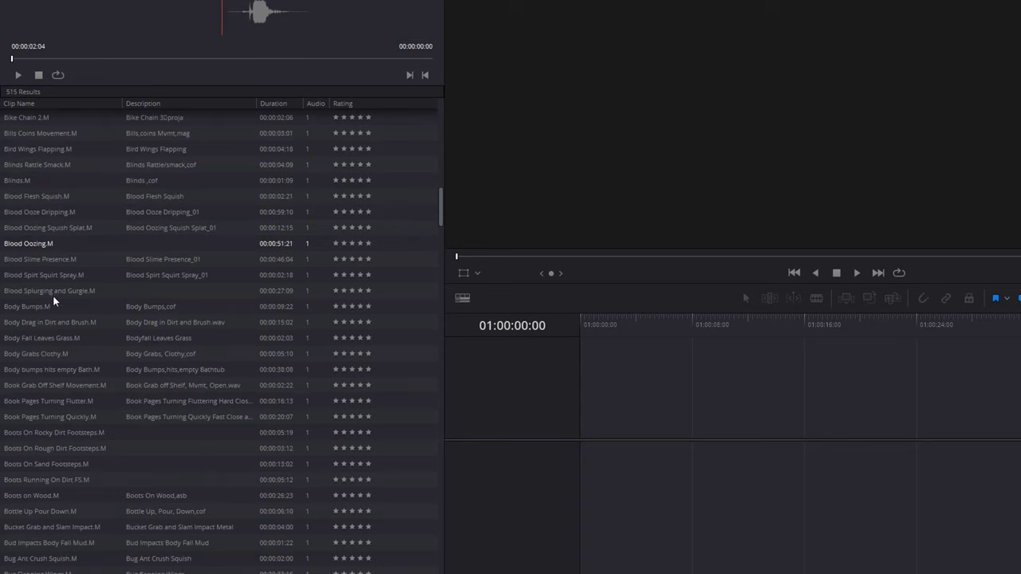
pyautogui.scroll(-9, 32, 297)
pyautogui.click(32, 297)
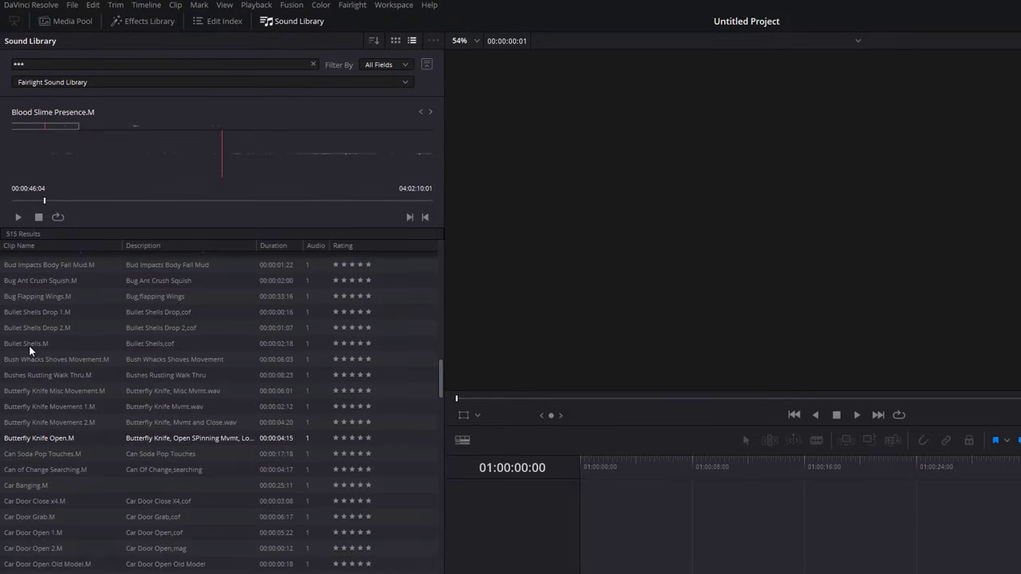
# Preview Bullet Shells.M, drag it onto the timeline, and play it from about six seconds.
pyautogui.click(29, 344)
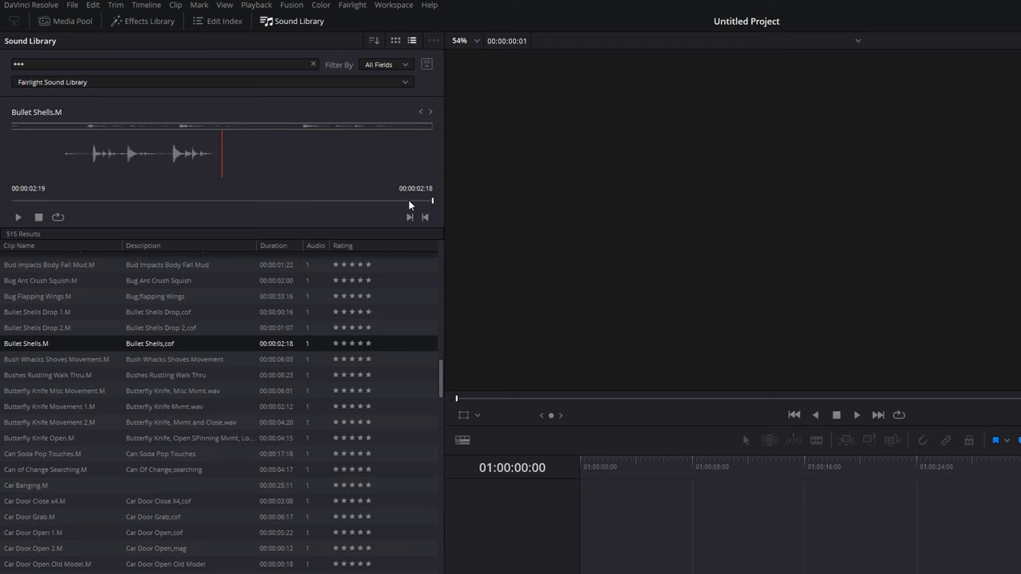
pyautogui.moveTo(434, 201); pyautogui.dragTo(169, 201)
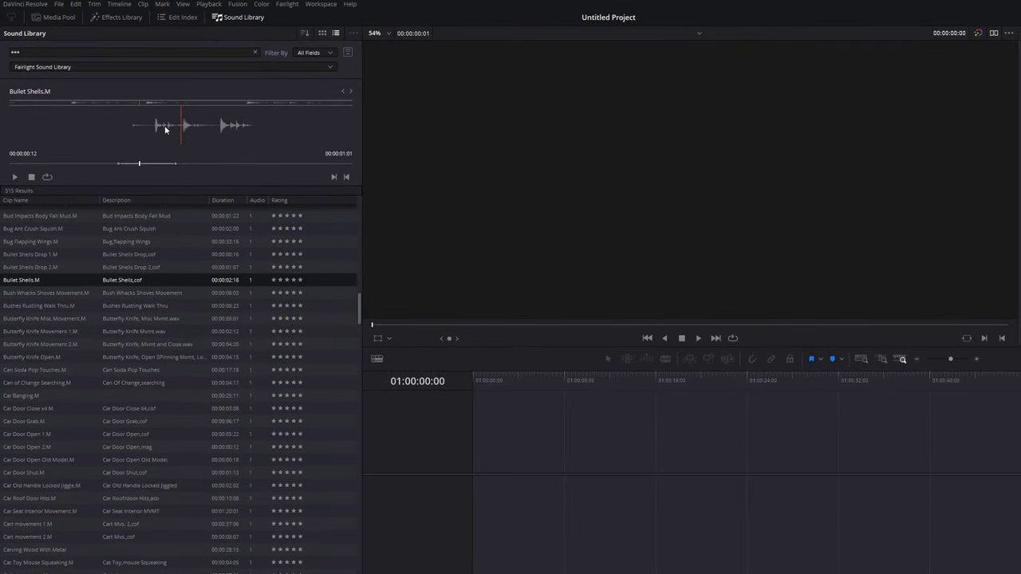
pyautogui.moveTo(165, 130)
pyautogui.mouseDown()
pyautogui.moveTo(458, 392)
pyautogui.moveTo(527, 485)
pyautogui.moveTo(536, 517)
pyautogui.moveTo(527, 503)
pyautogui.mouseUp()
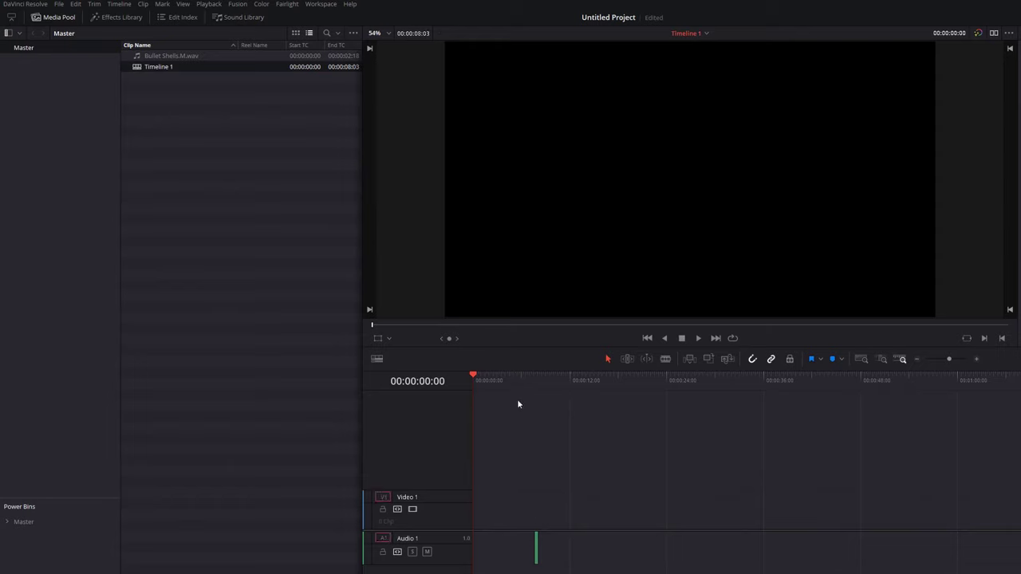
pyautogui.click(527, 382)
pyautogui.press('space')
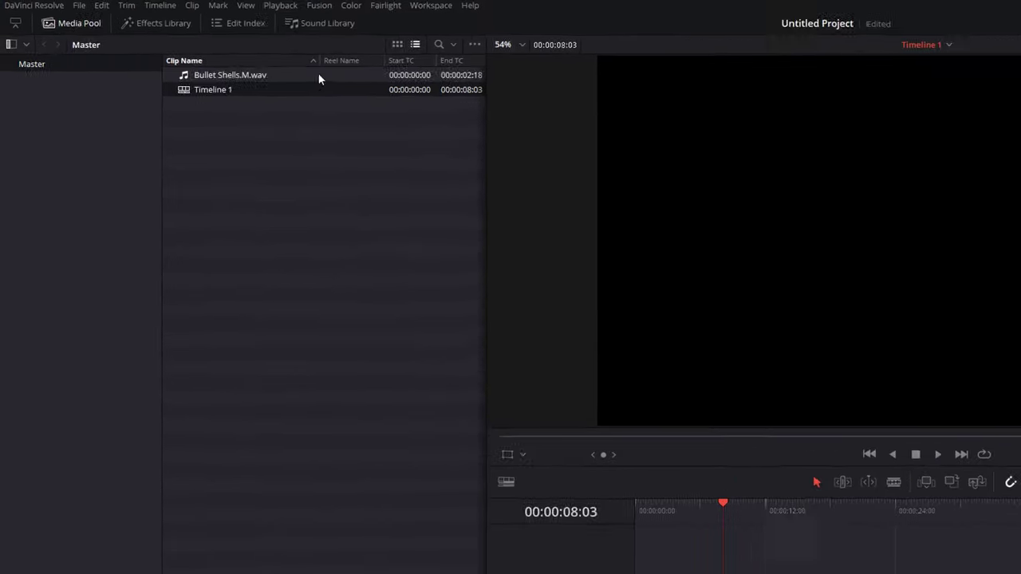
pyautogui.click(343, 27)
# Preview Bug Ant Crush Squish.M and Bug Flapping Wings.M, then step through to Butterfly Knife Misc Movement.M.
pyautogui.click(78, 337)
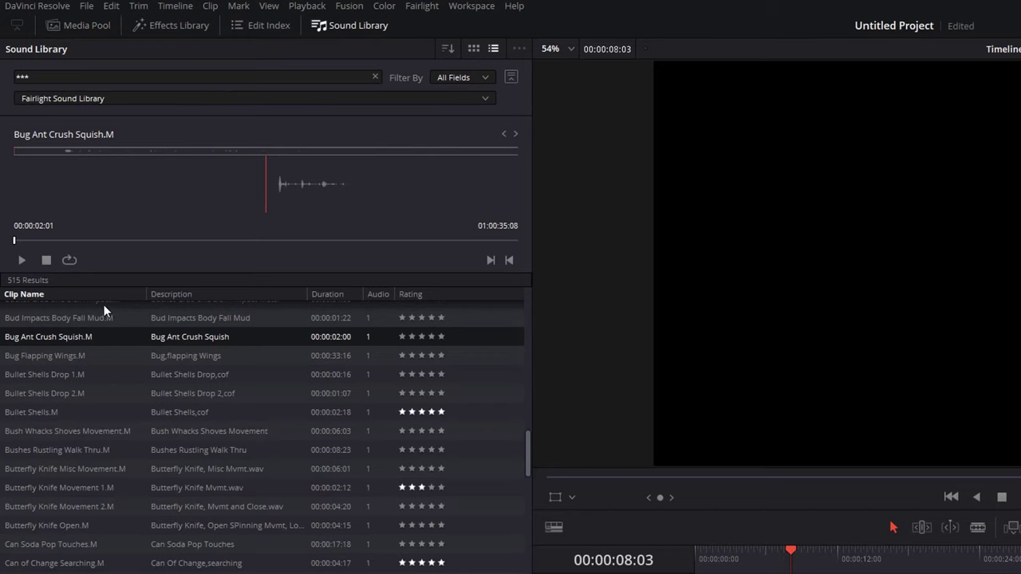
pyautogui.click(53, 359)
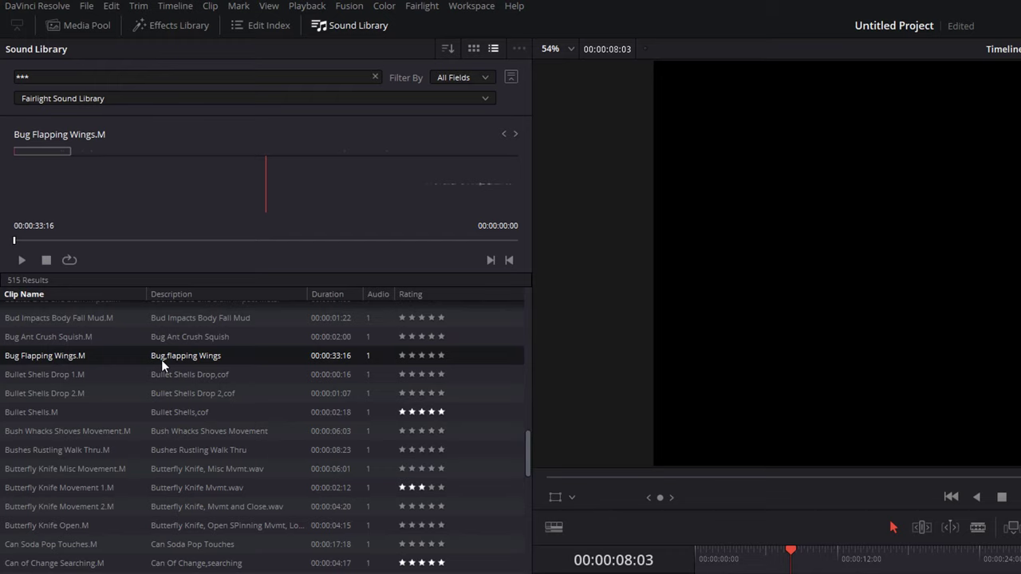
pyautogui.click(516, 134)
pyautogui.click(515, 134)
pyautogui.click(515, 133)
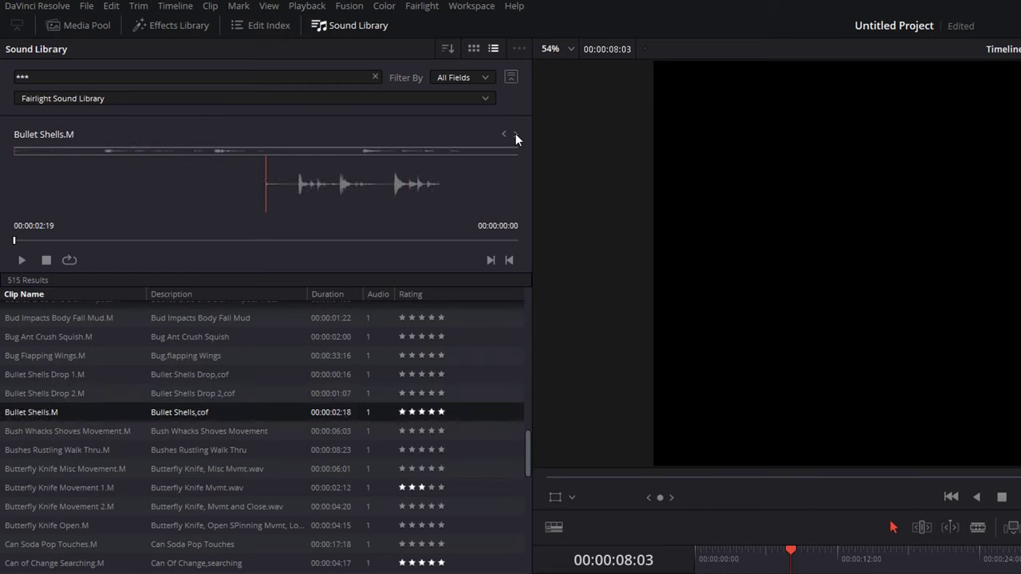
pyautogui.click(516, 134)
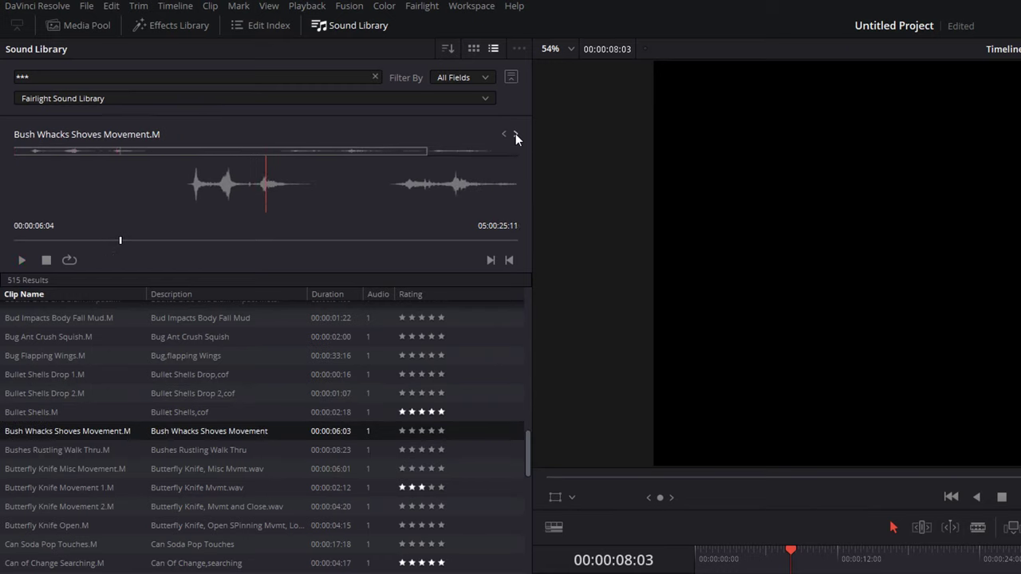
pyautogui.click(515, 134)
pyautogui.click(516, 133)
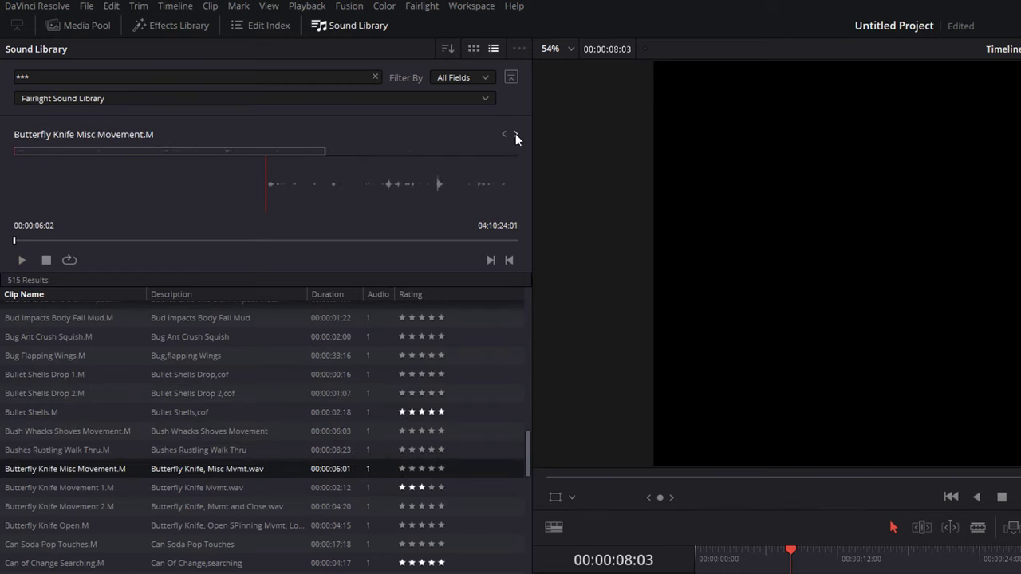